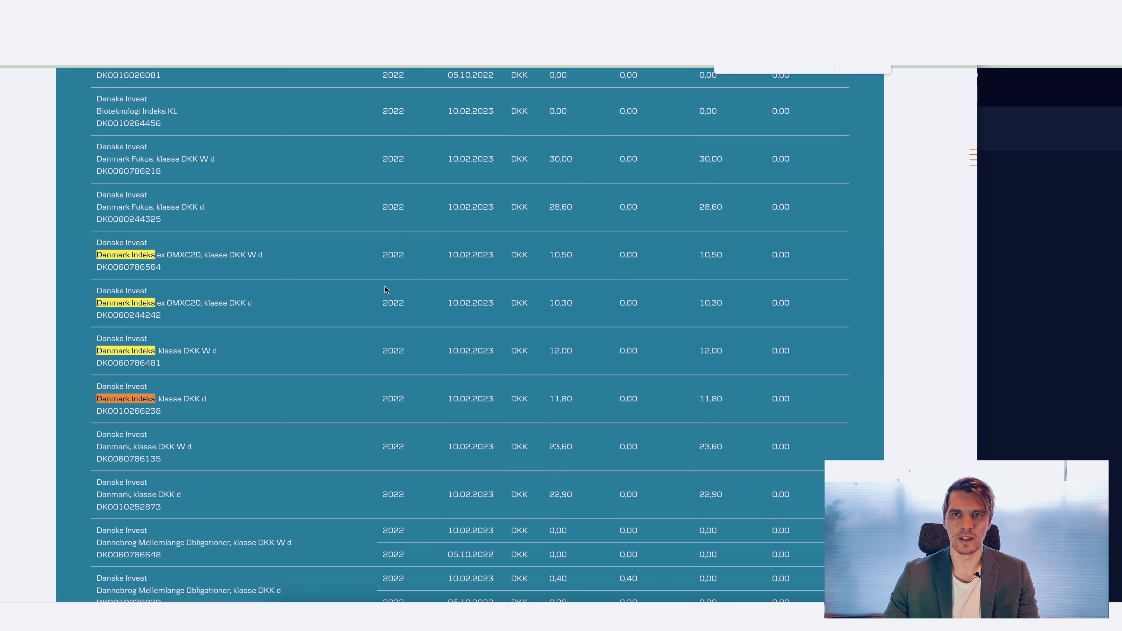
double_click(160, 409)
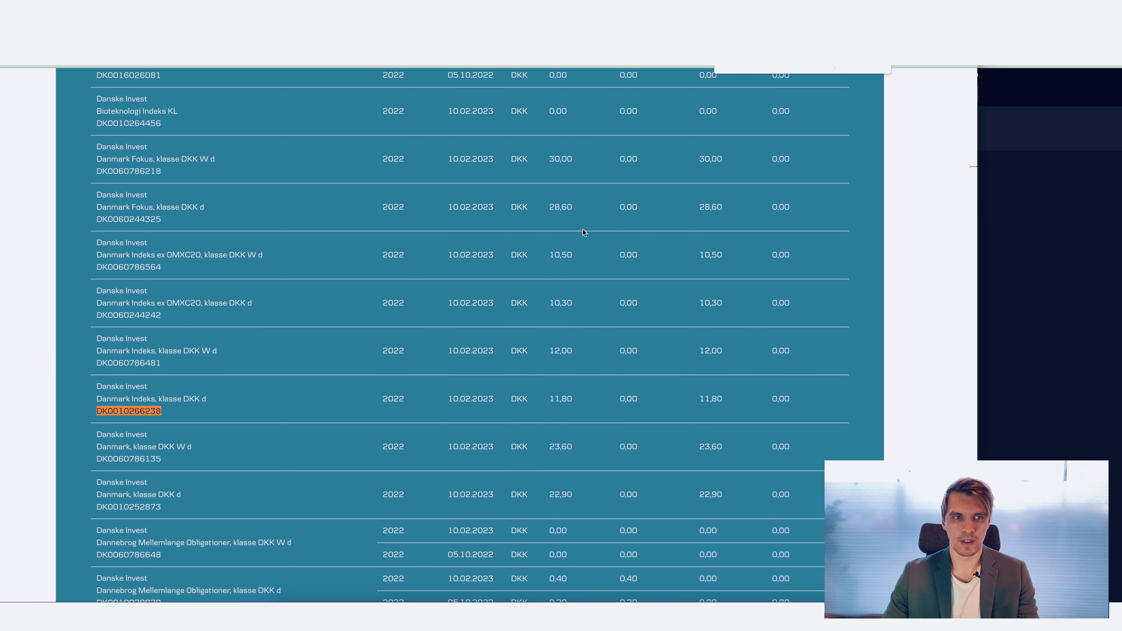
scroll(162, 407, down, 1)
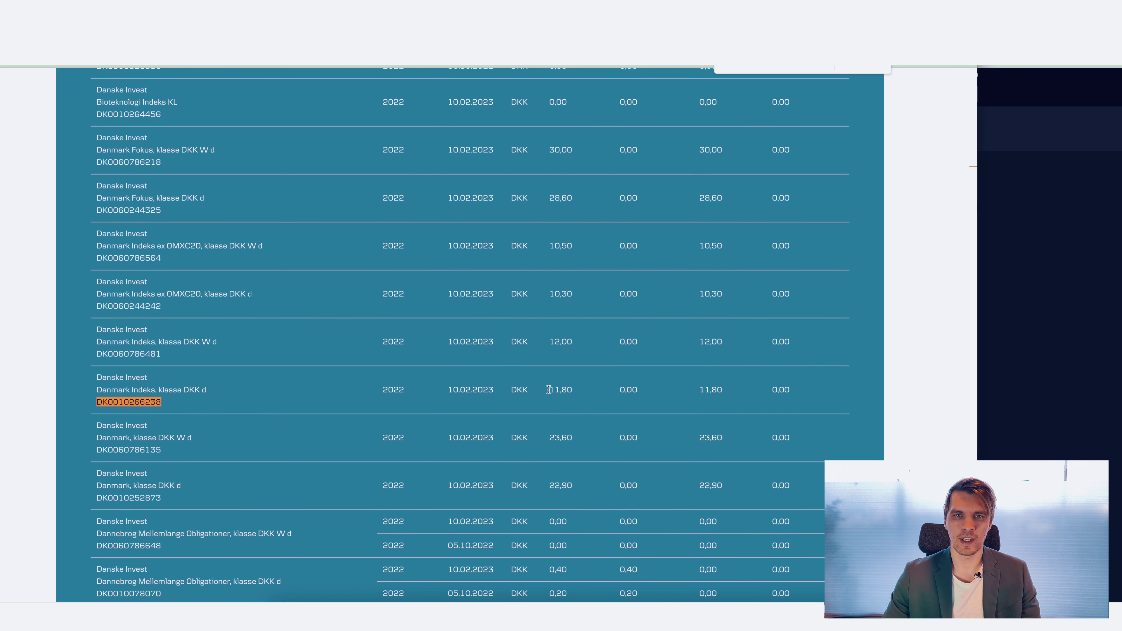
scroll(573, 388, down, 15)
double_click(128, 343)
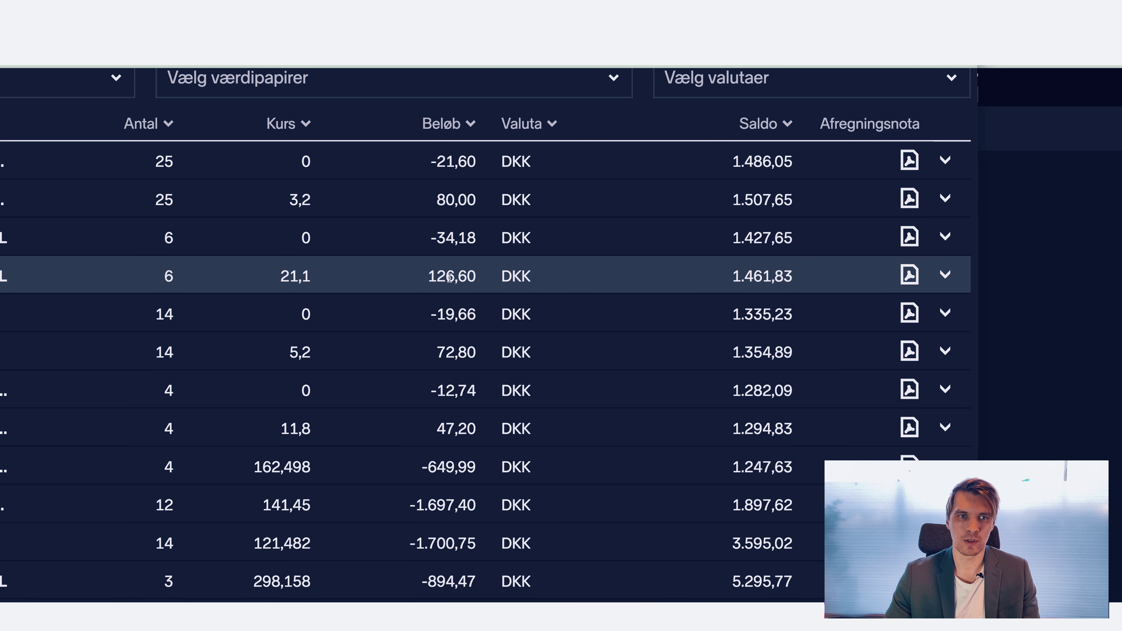
- Review the Udb. and Udbytteskat entries for each fund in the Nordnet transaction list
scroll(498, 400, left, 10)
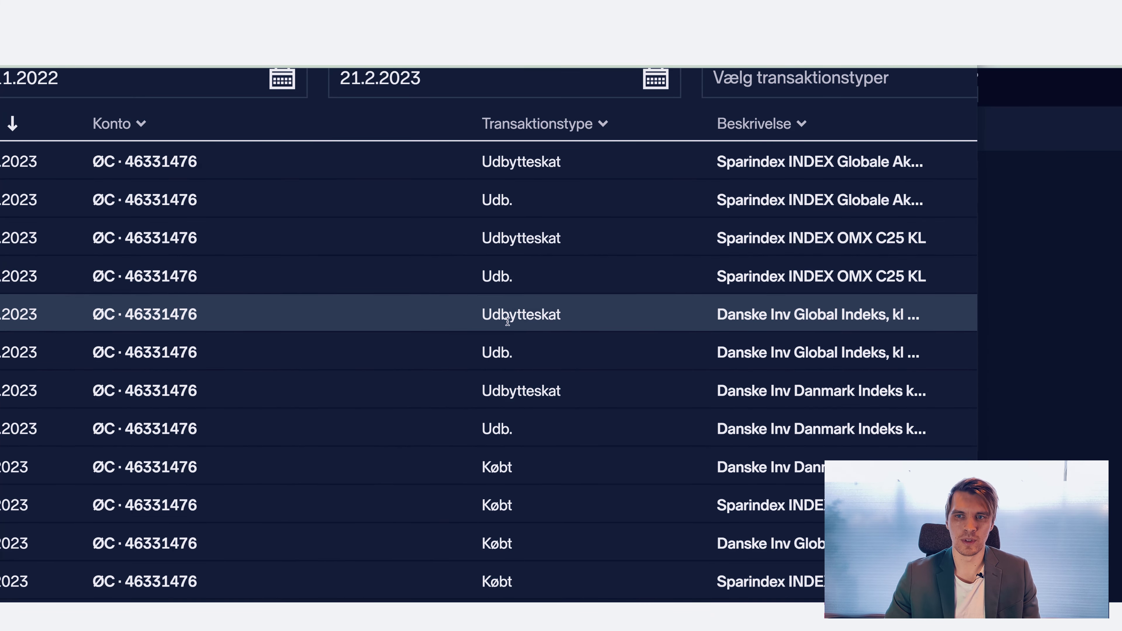
scroll(543, 325, right, 1)
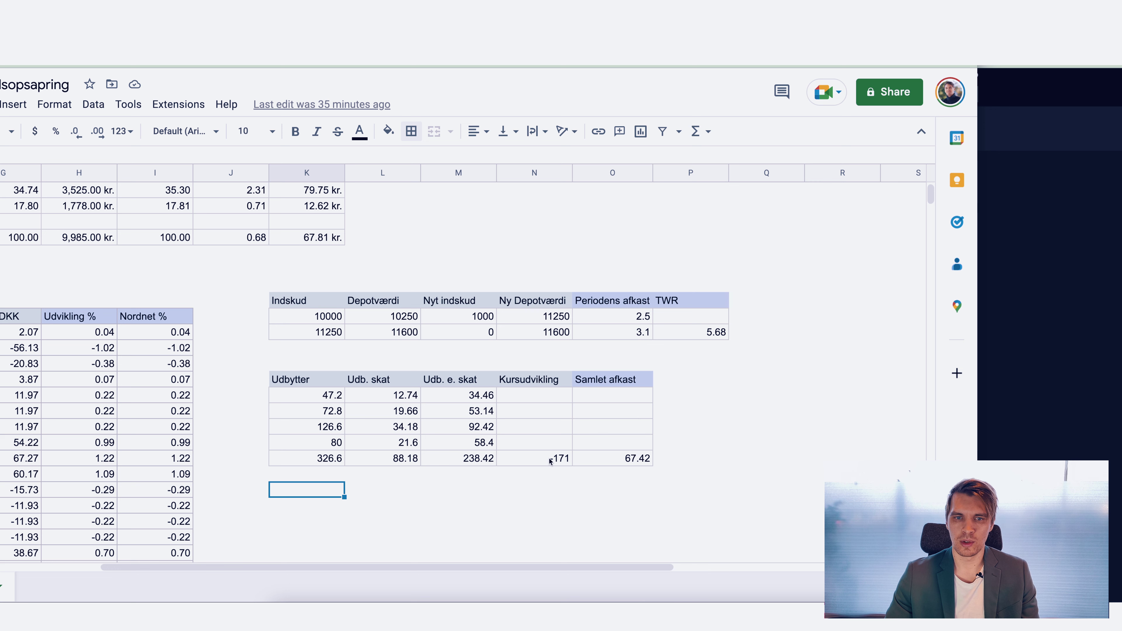
- Examine the total row of the spreadsheet's Udbytter table, including Udb. e. skat, Kursudvikling and Samlet afkast
key(Right)
key(Right)
key(Right)
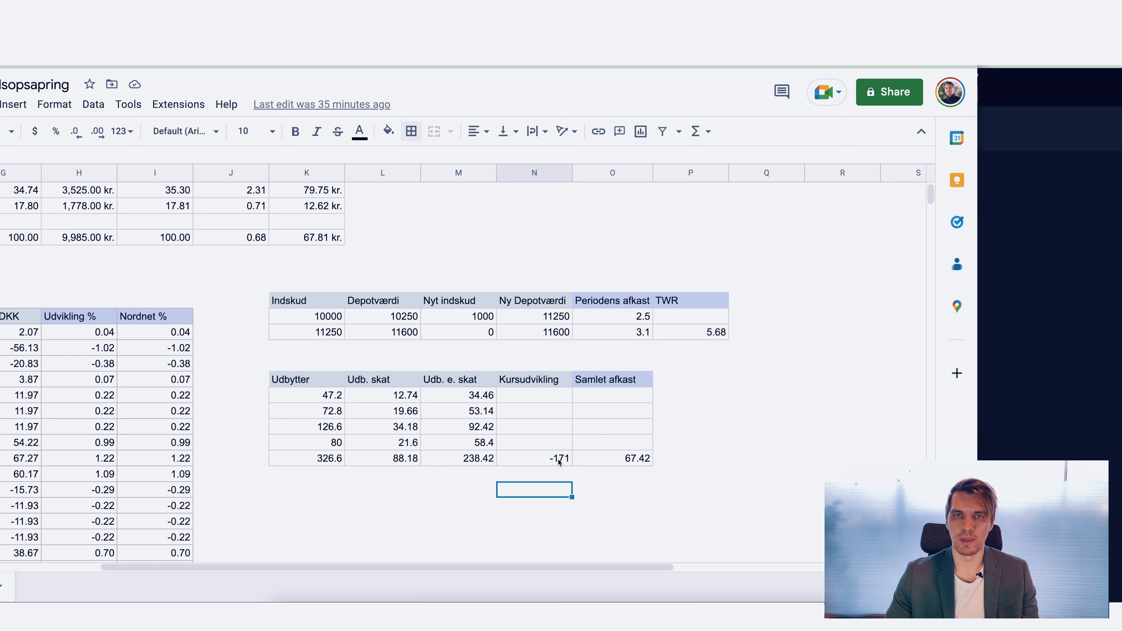
key(Up)
key(Left)
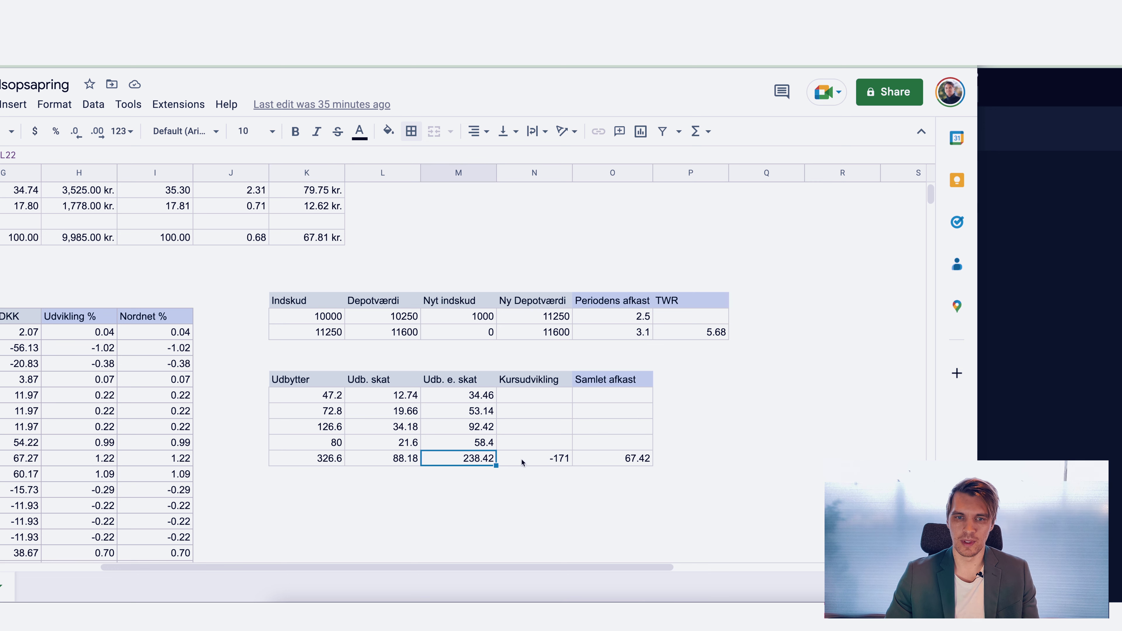
click(555, 462)
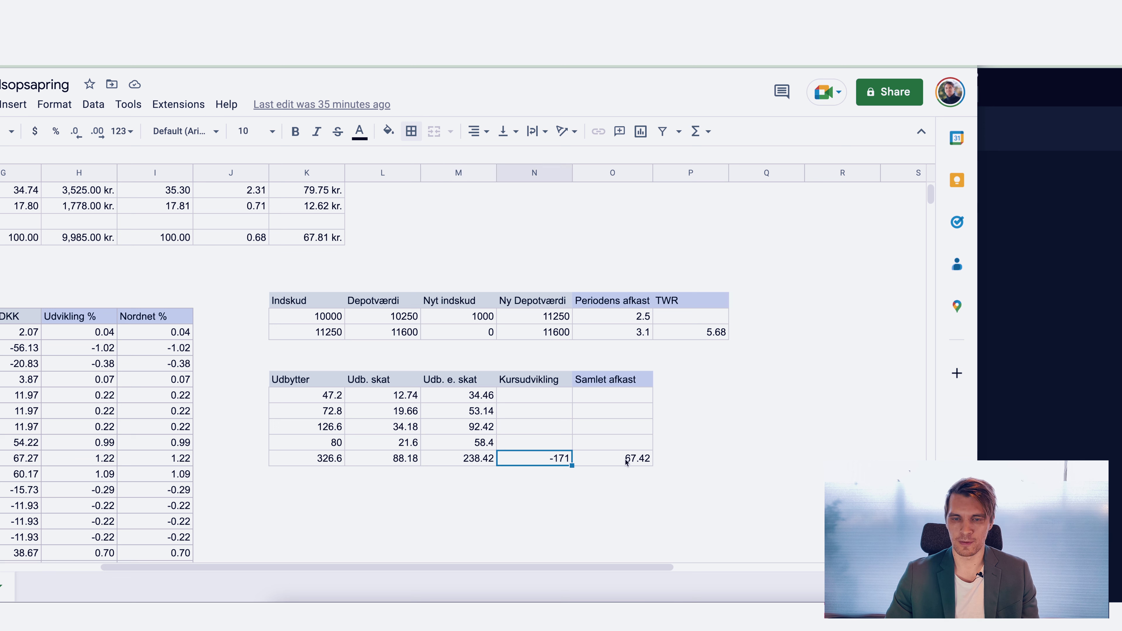
click(638, 462)
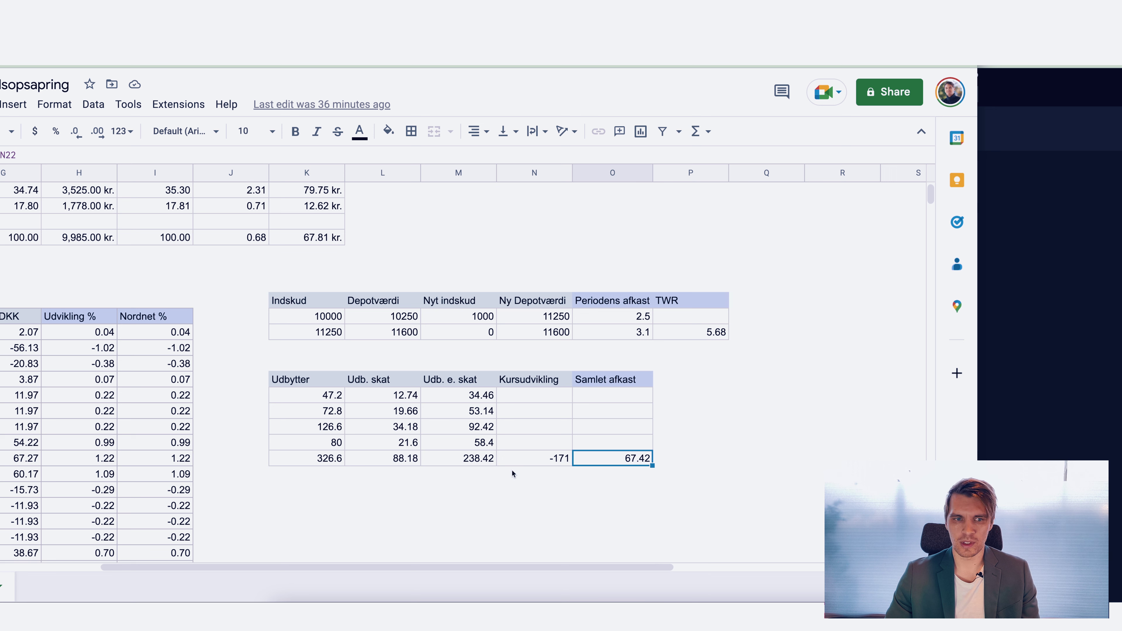
click(379, 488)
click(332, 462)
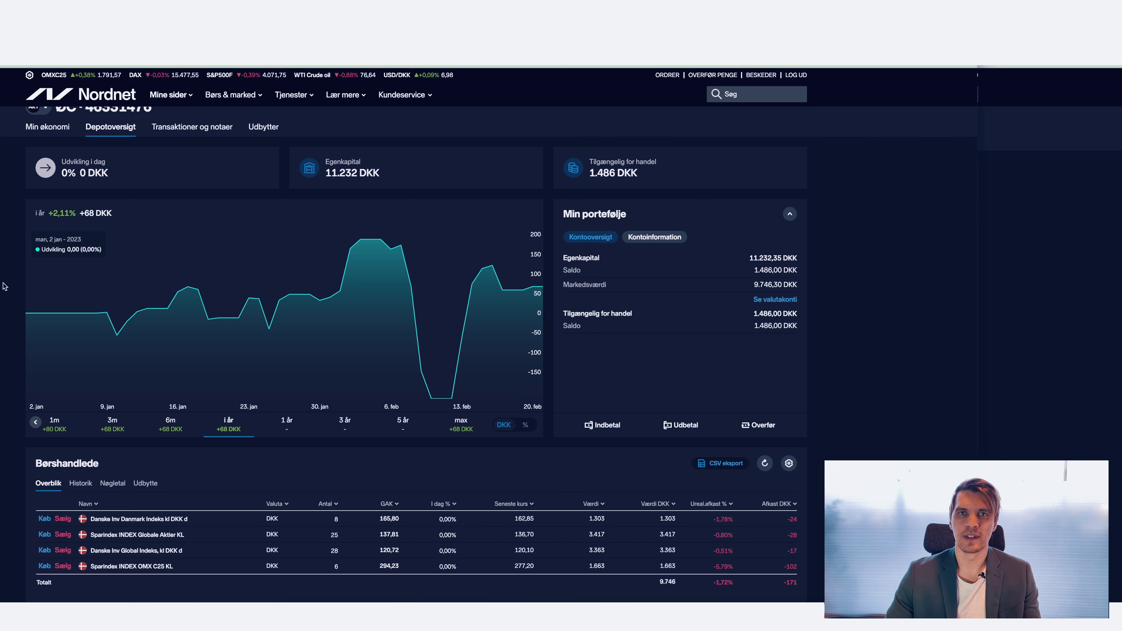
- Switch to the Investopedia article on time-weighted rate of return and examine the TWR formula and its variable definitions
key(ctrl+Tab)
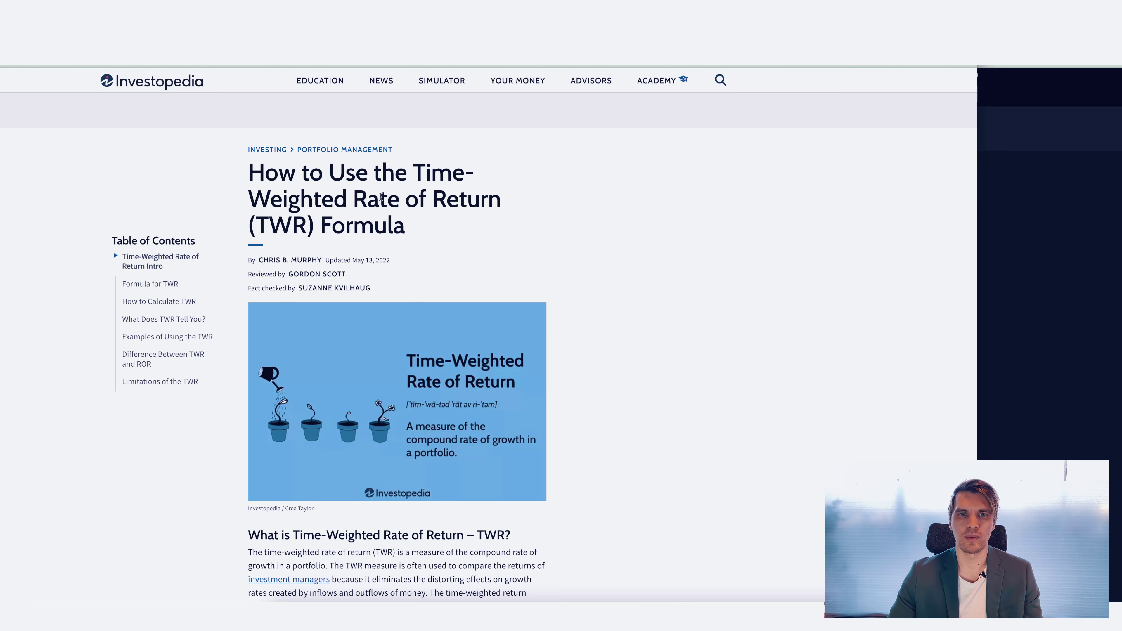
scroll(370, 219, down, 3)
scroll(369, 218, down, 8)
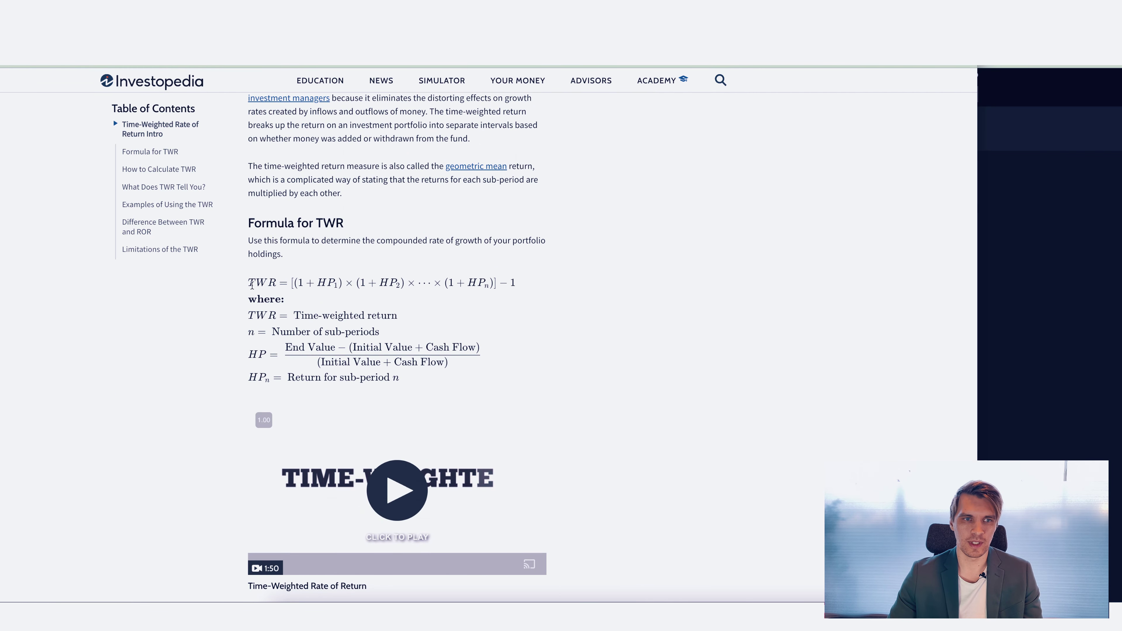
drag(248, 283, 453, 383)
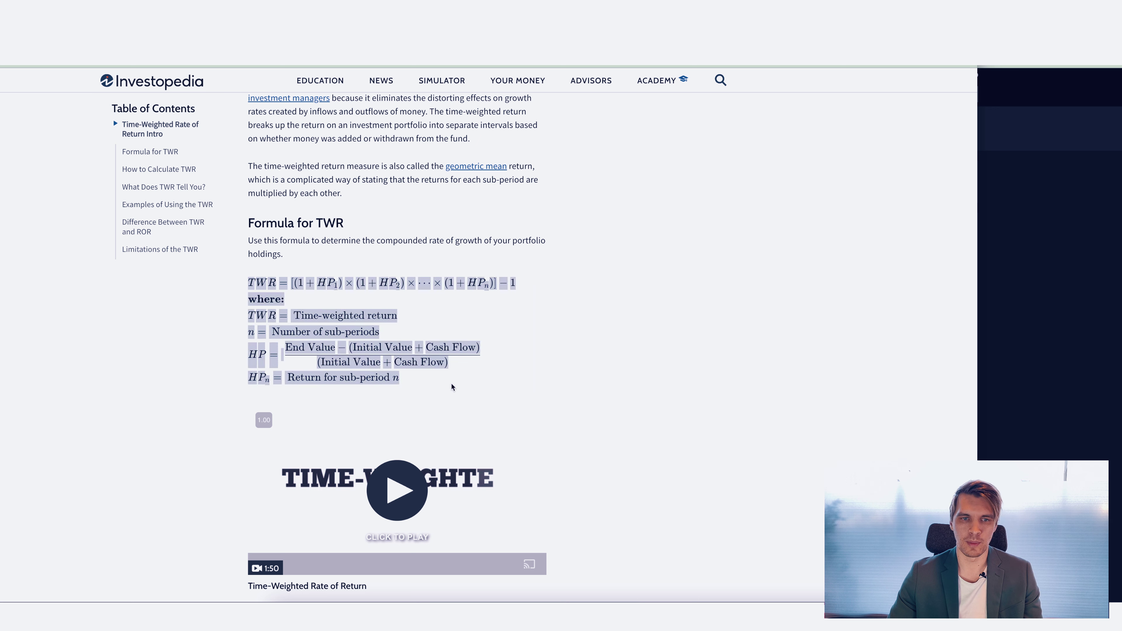
click(451, 385)
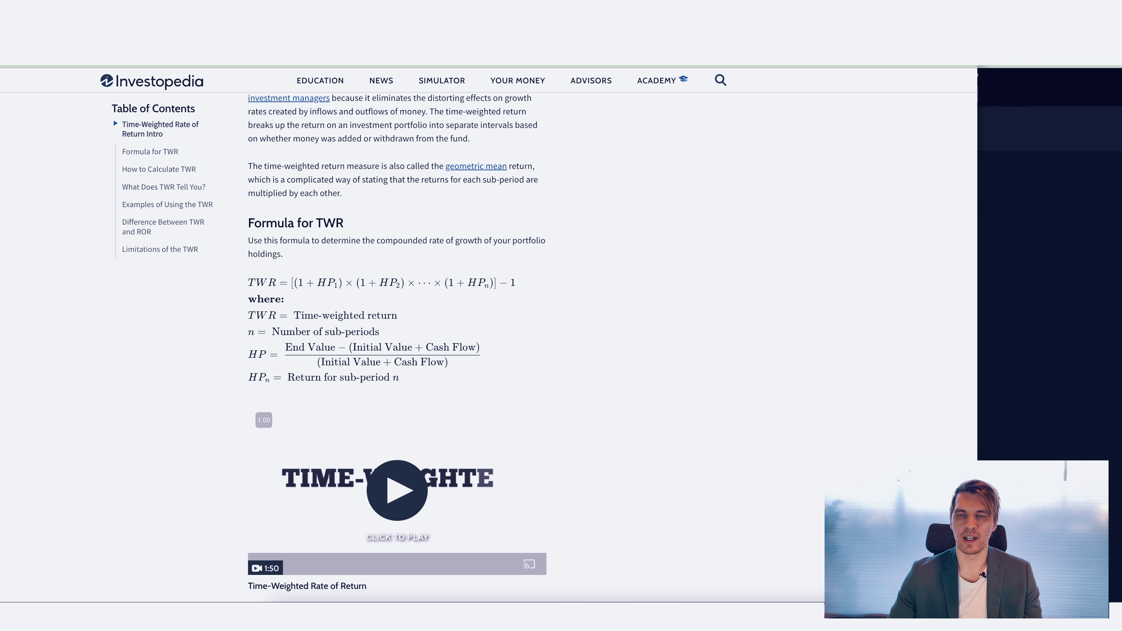
- Return to the spreadsheet and inspect day 1's Afkast DKK value and Udvikling % formula in the daily return table
click(751, 58)
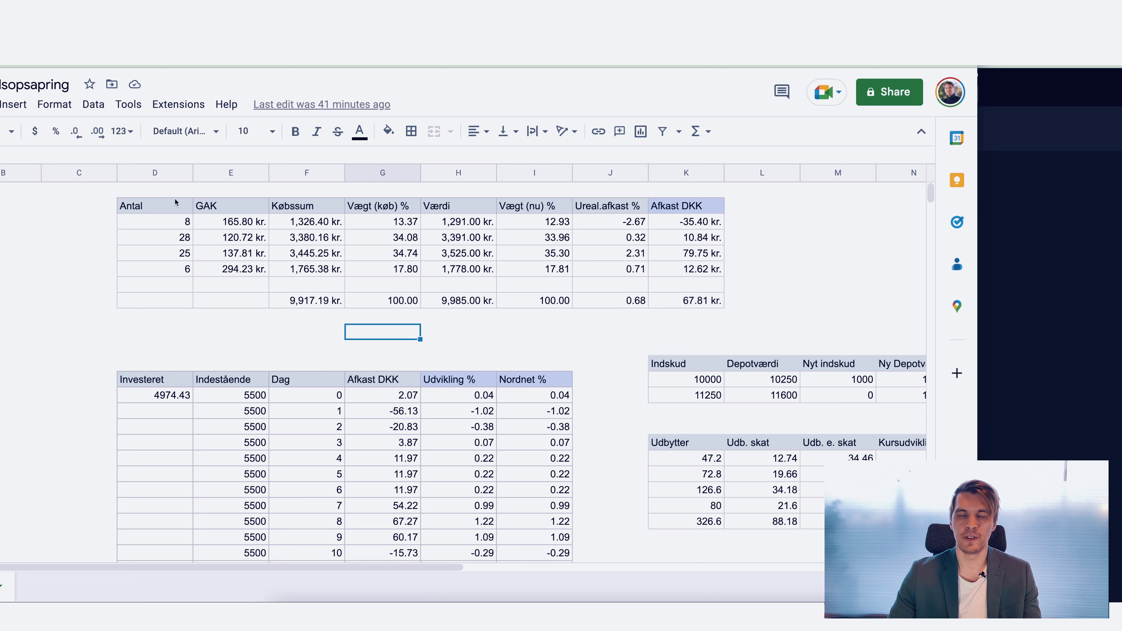
scroll(212, 395, down, 5)
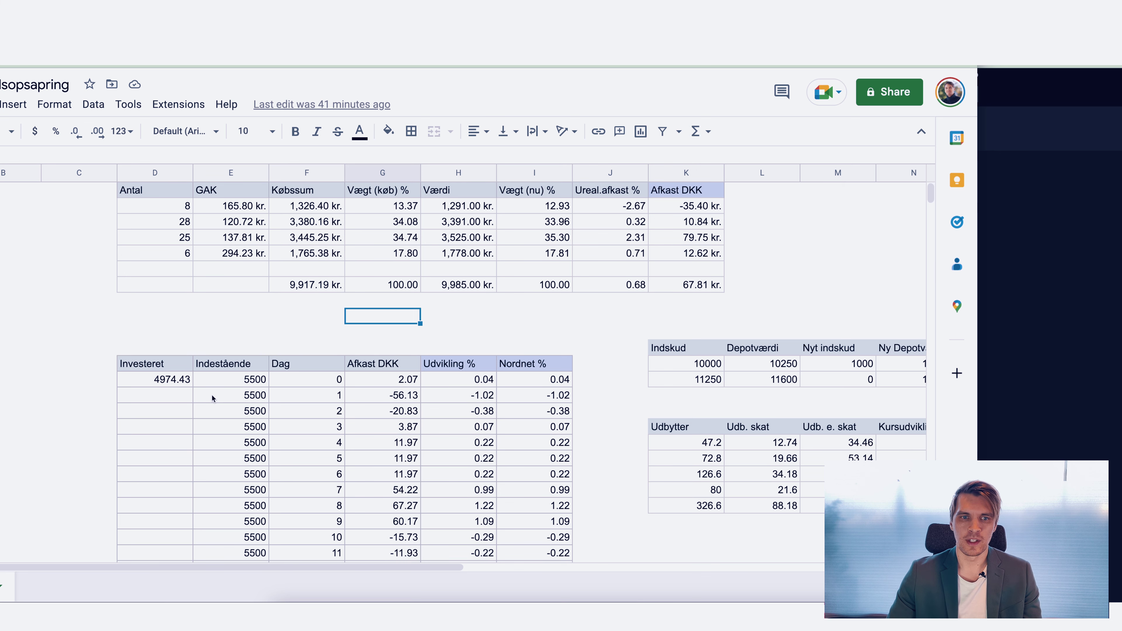
scroll(239, 365, down, 2)
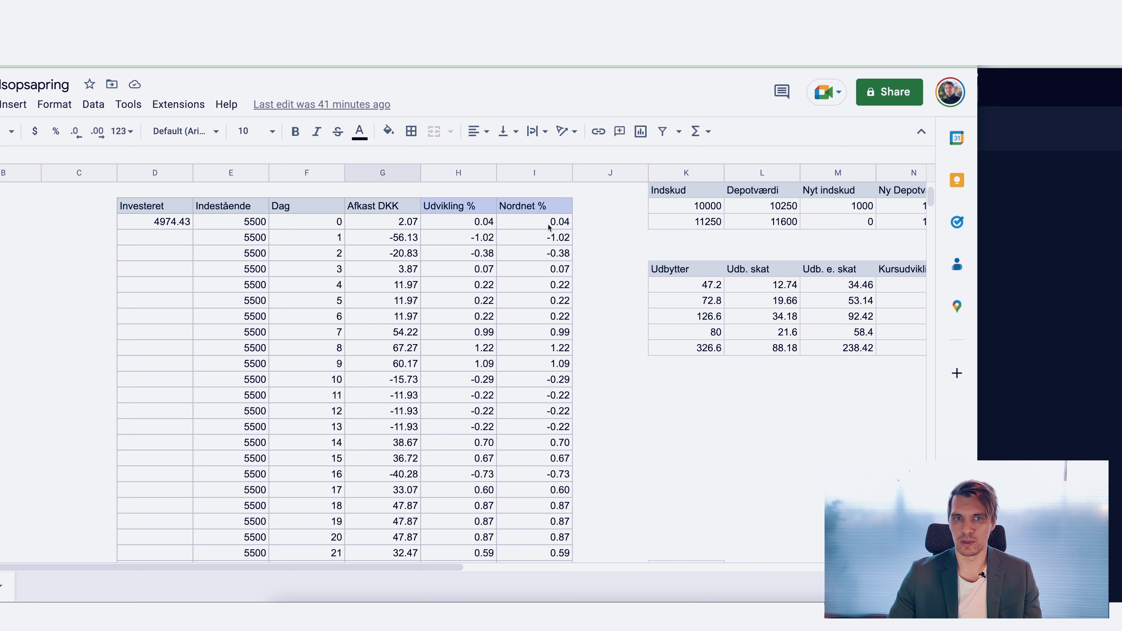
click(393, 241)
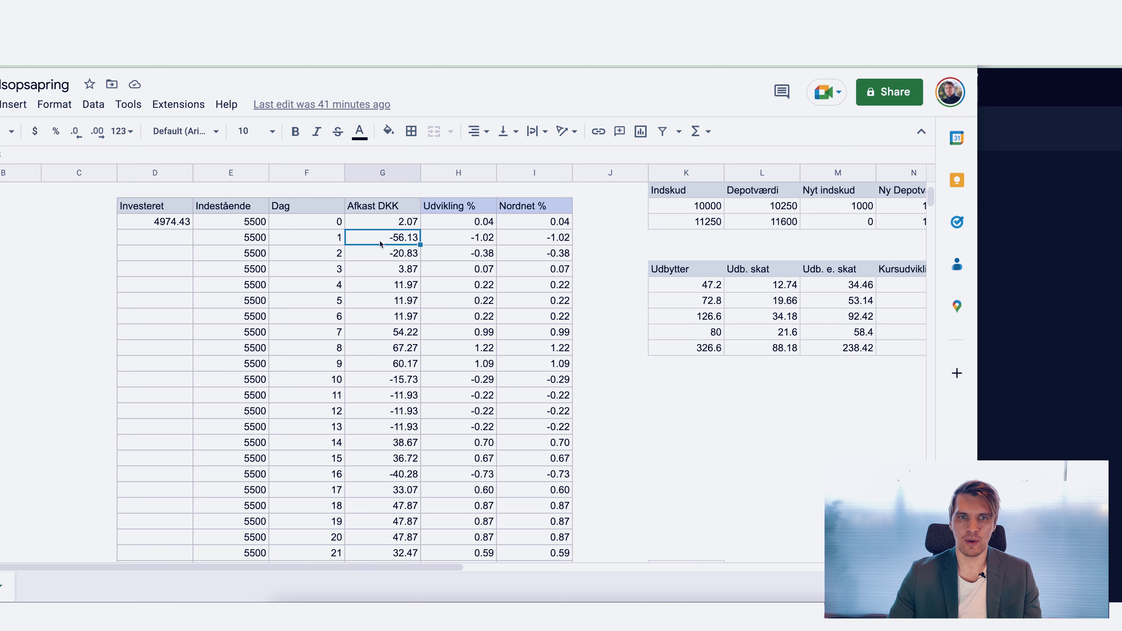
click(460, 242)
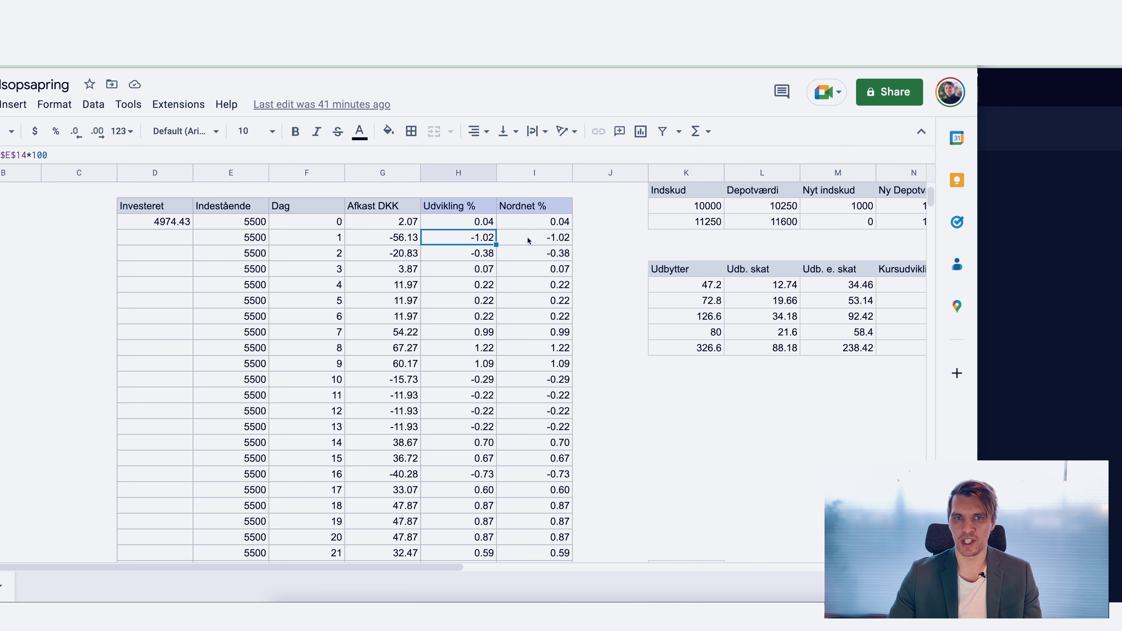
- Compare the Udvikling % and Nordnet % values row by row for days 3 to 7
click(472, 264)
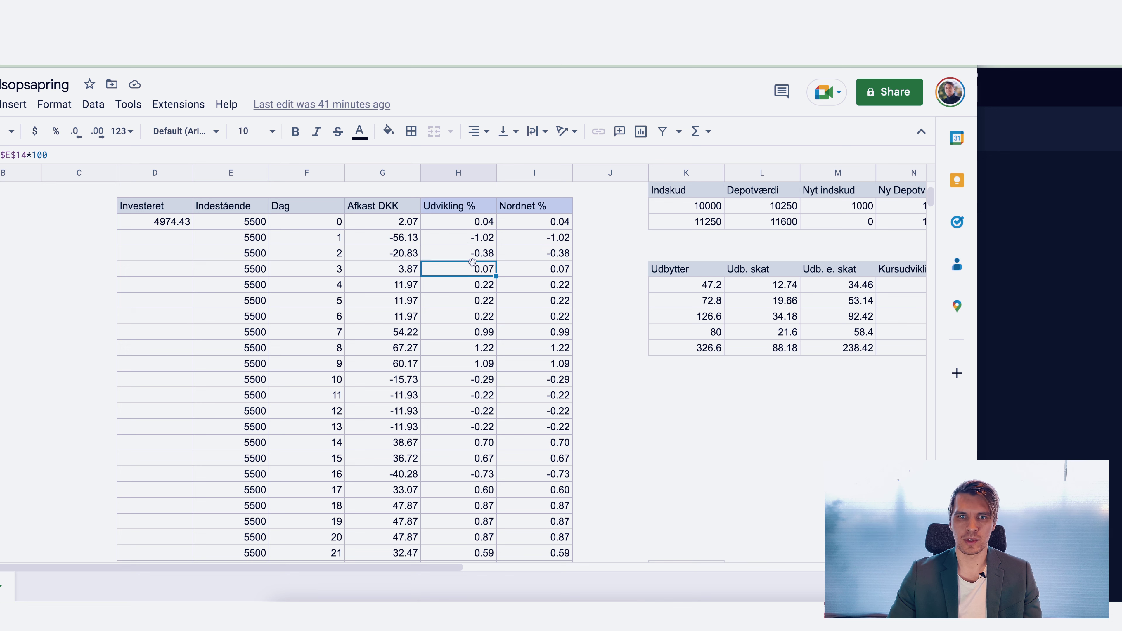
click(534, 273)
click(472, 286)
click(530, 293)
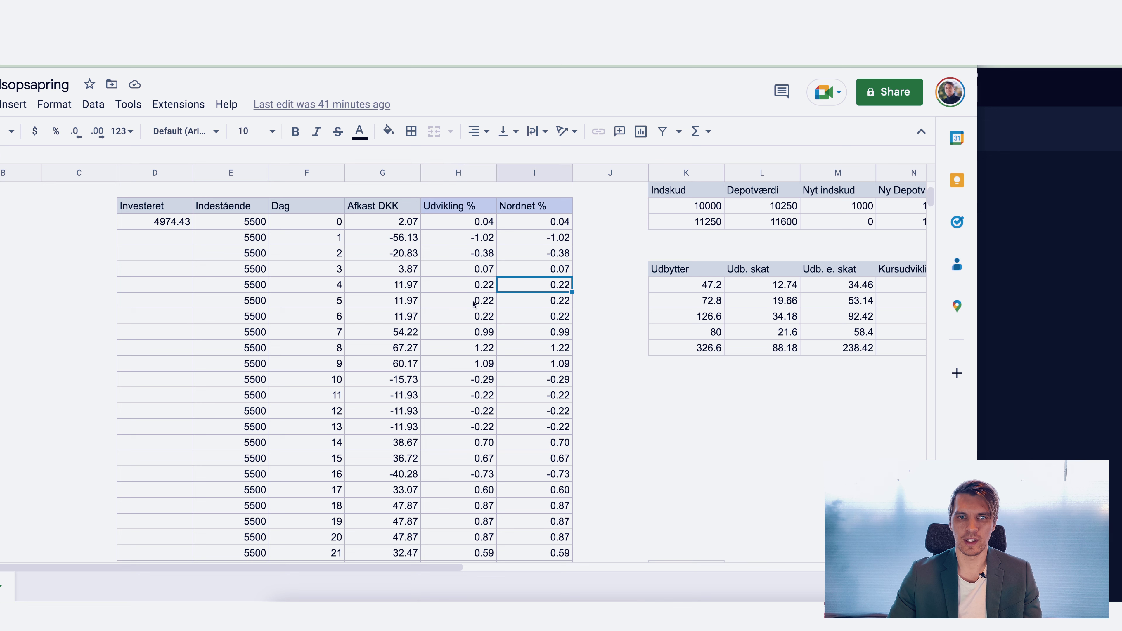
click(473, 304)
click(530, 300)
click(472, 316)
click(524, 318)
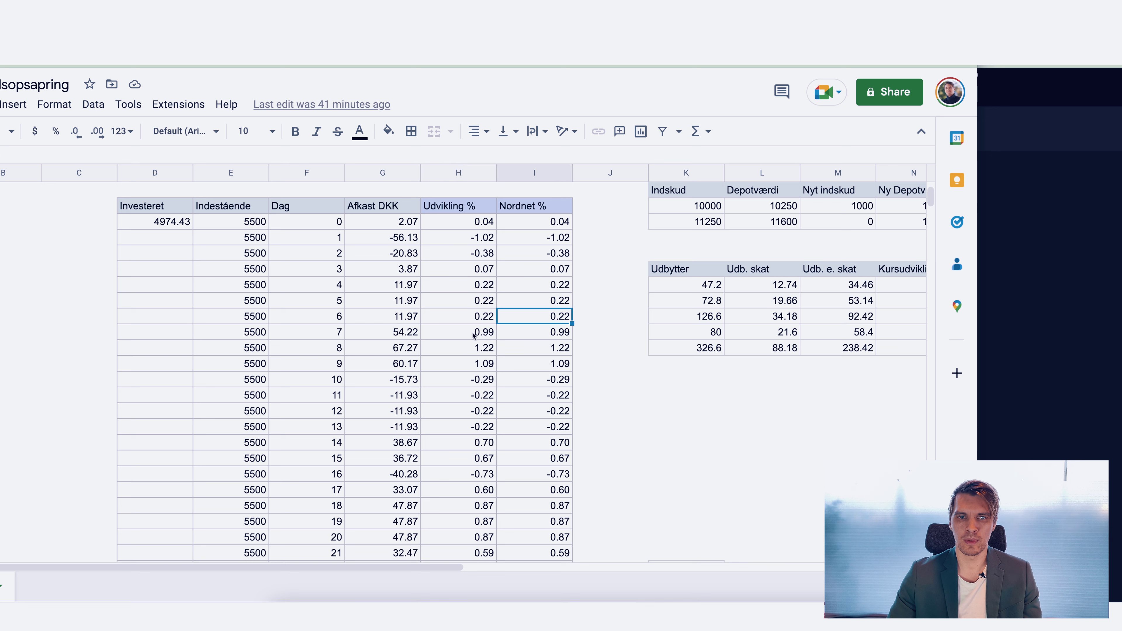
click(472, 332)
click(530, 332)
- Compare Udvikling % with Nordnet % for day 25, the first highlighted row, and check that day's Indestående amount
scroll(463, 380, down, 5)
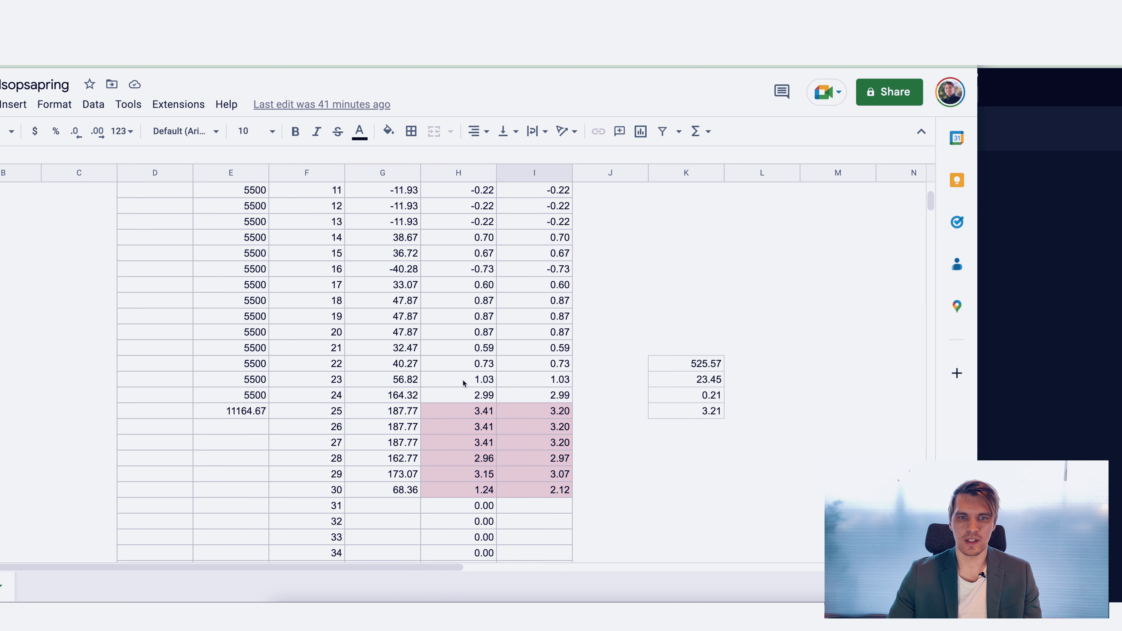
scroll(463, 379, down, 2)
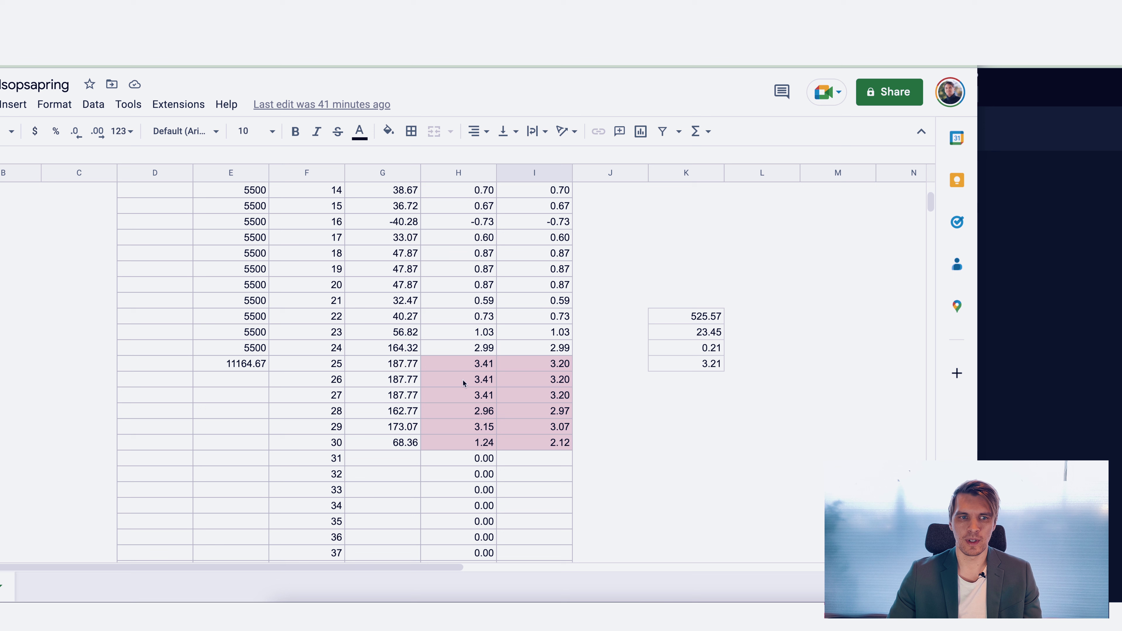
click(462, 363)
click(530, 363)
click(479, 367)
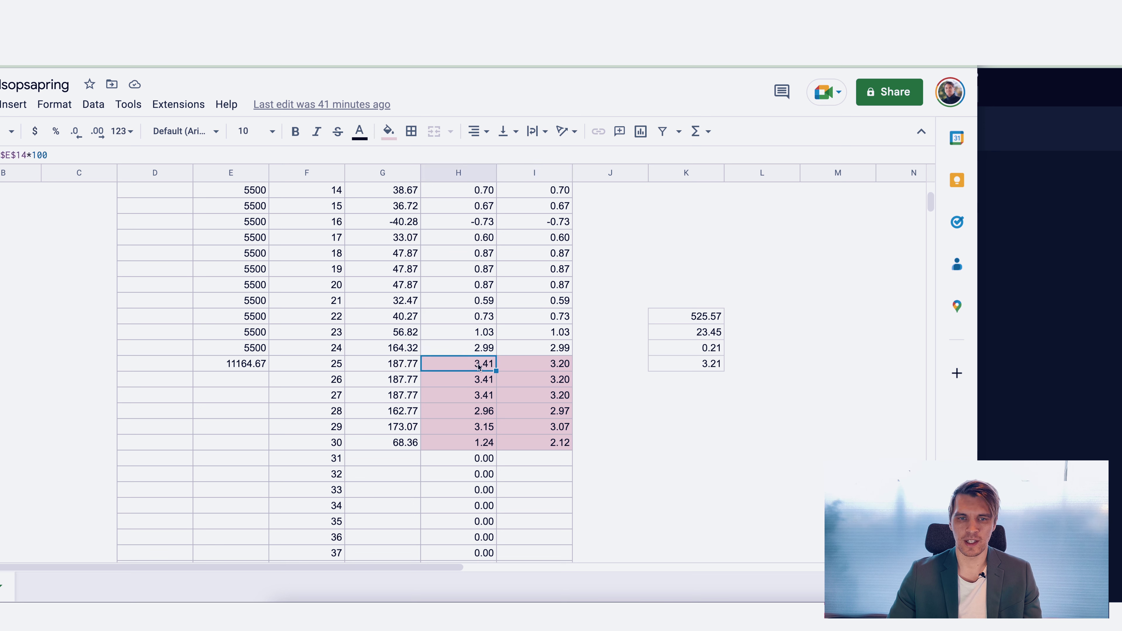
click(523, 365)
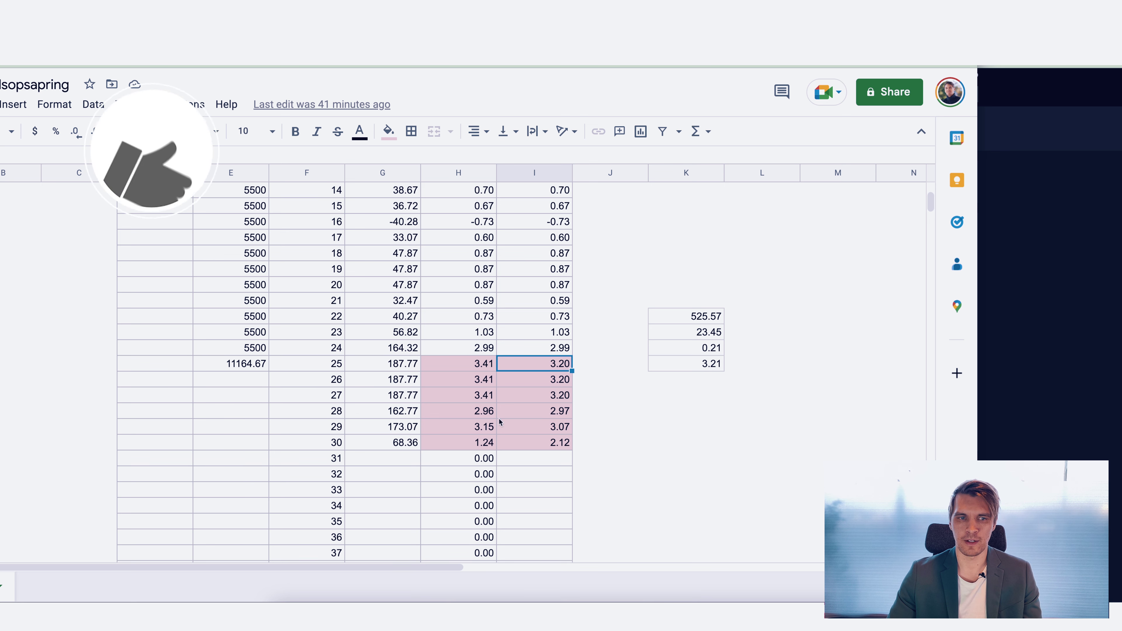
scroll(239, 353, up, 2)
click(250, 428)
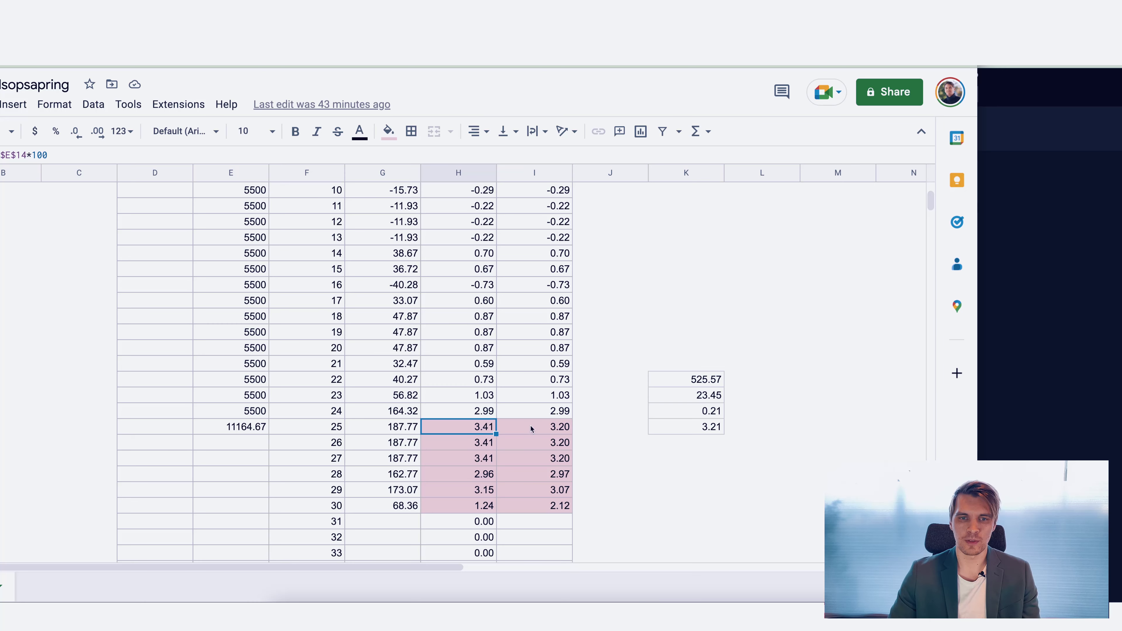
click(530, 427)
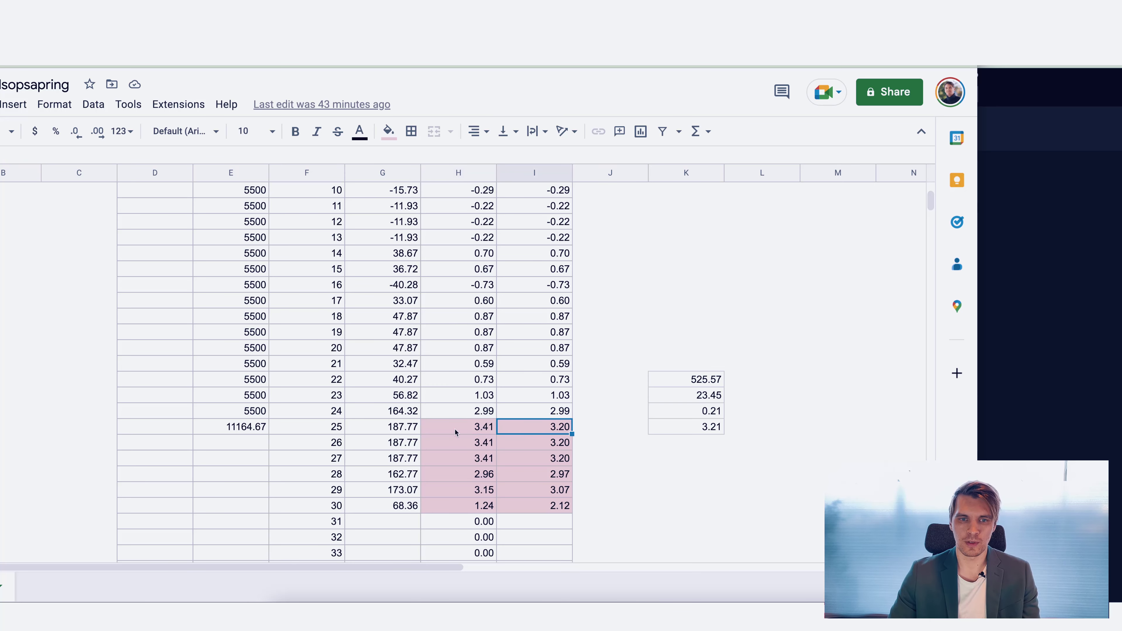
- Examine the first period of the TWR example table, checking Indskud, Depotværdi, Nyt indskud and Ny Depotværdi and the formulas behind them
scroll(584, 371, up, 10)
scroll(584, 371, right, 5)
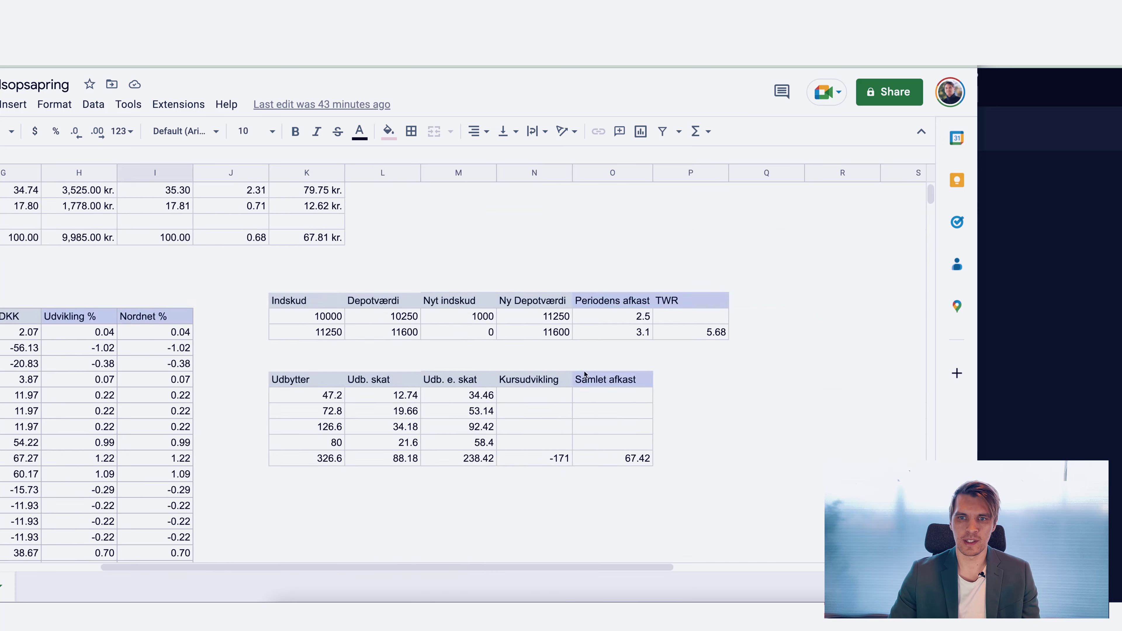
scroll(584, 374, right, 4)
scroll(584, 374, left, 8)
scroll(584, 374, up, 4)
scroll(584, 374, right, 6)
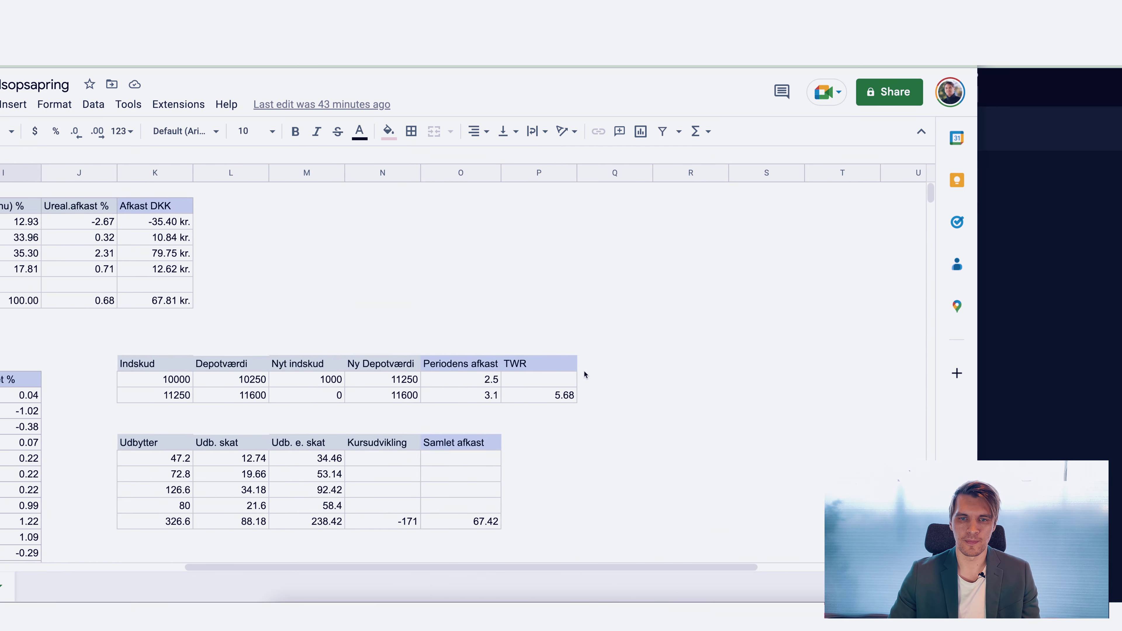
key(ctrl+plus)
click(335, 304)
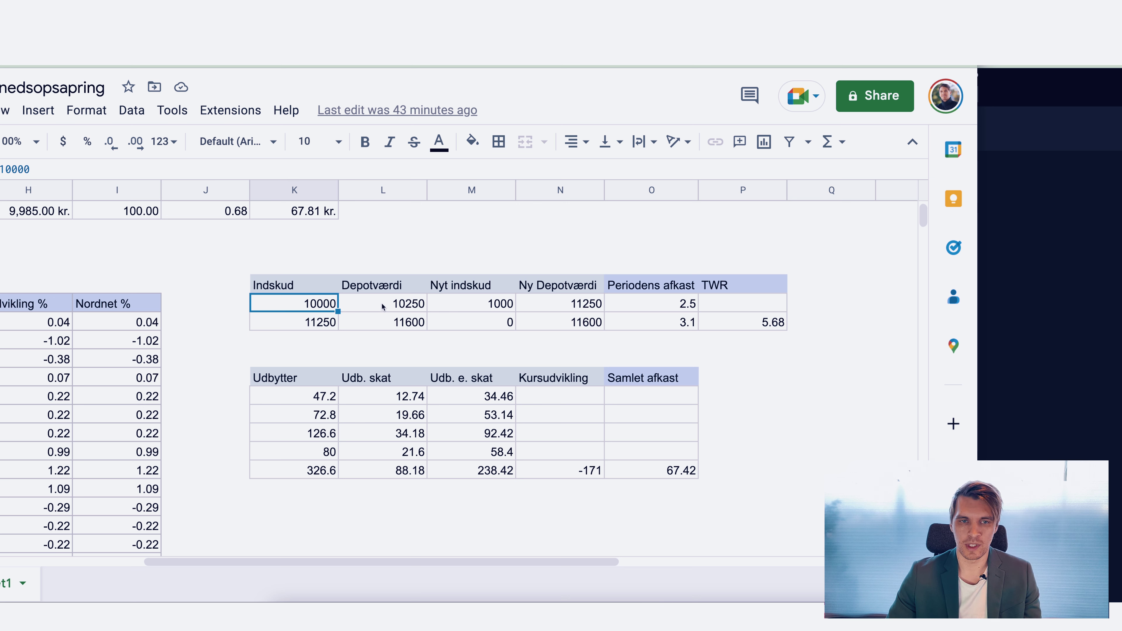
click(393, 305)
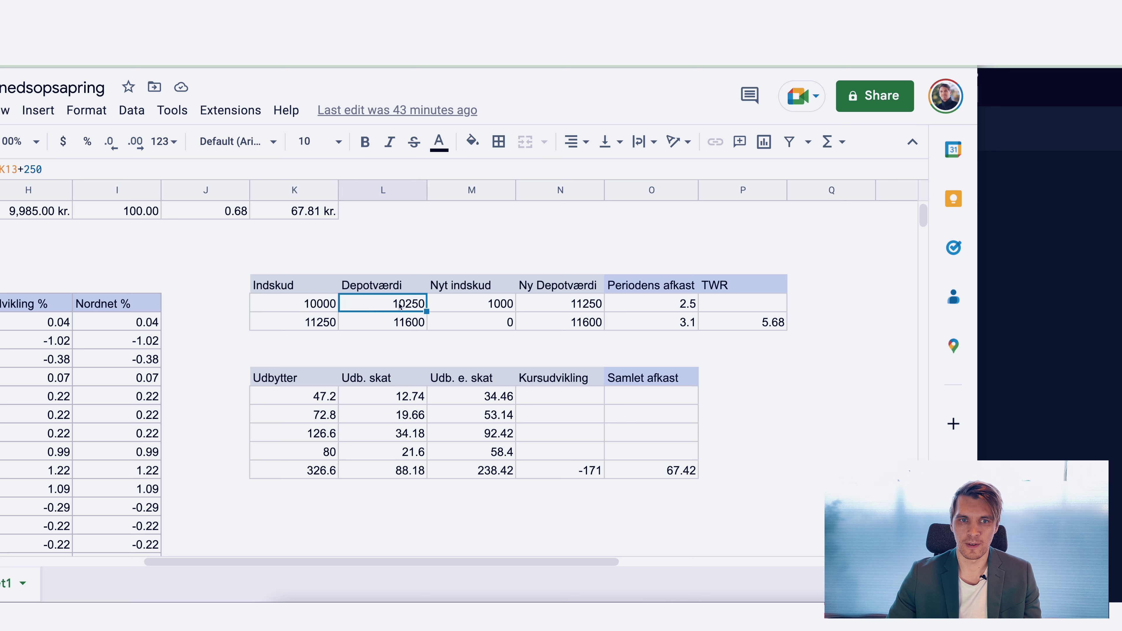
click(468, 305)
click(557, 306)
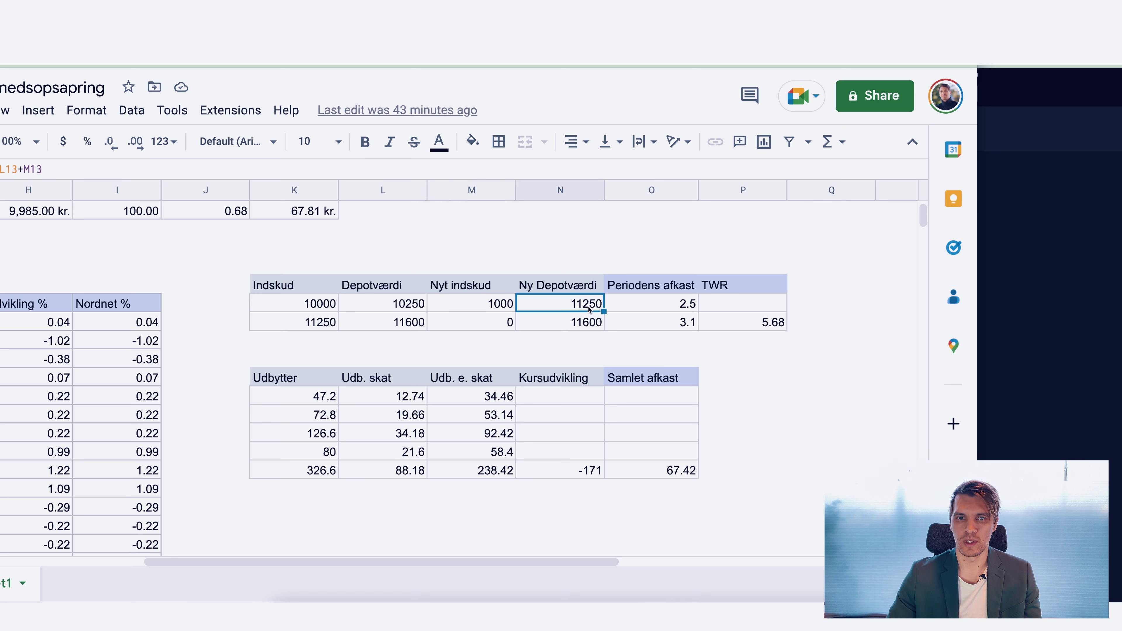
click(398, 307)
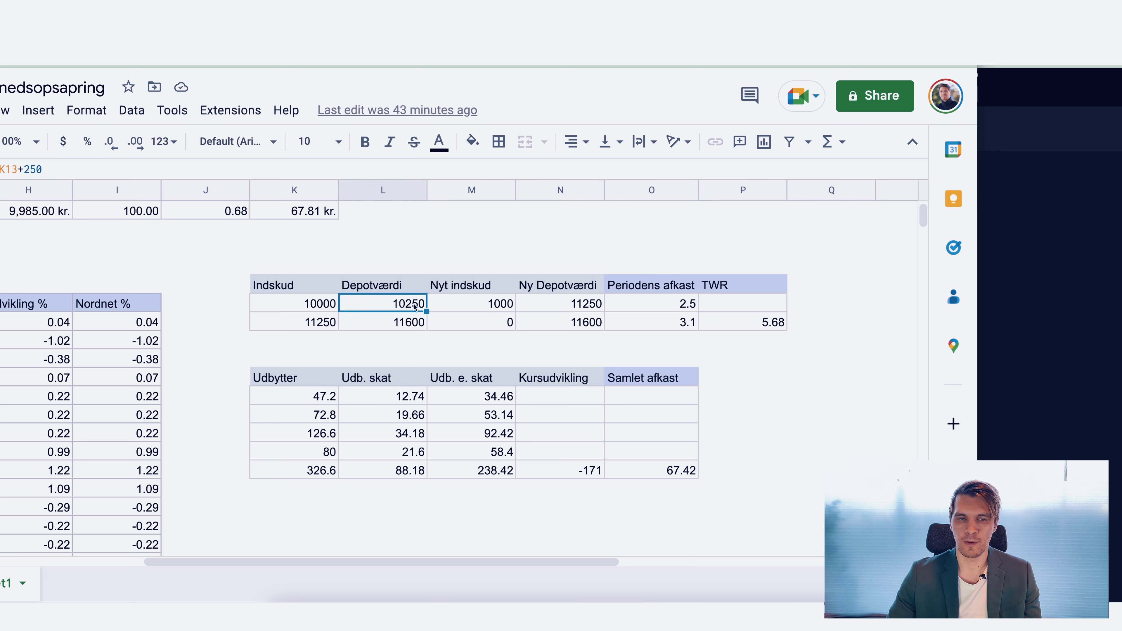
click(486, 308)
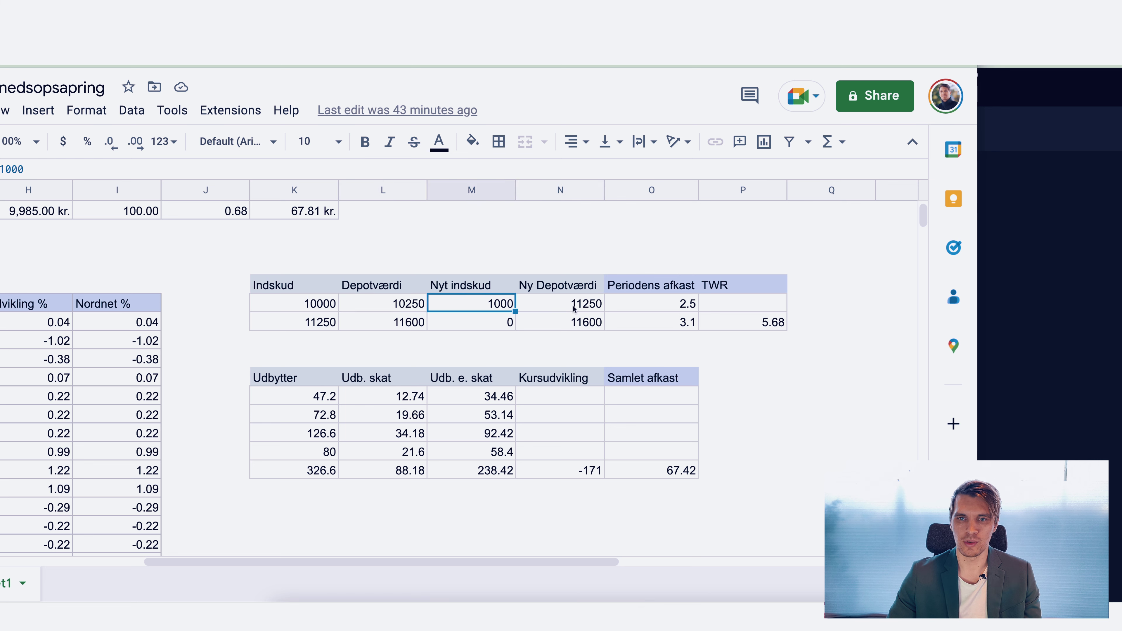
- Examine the Periodens afkast formula for the first period of the TWR table and the Depotværdi and Indskud cells it references
click(423, 302)
click(486, 305)
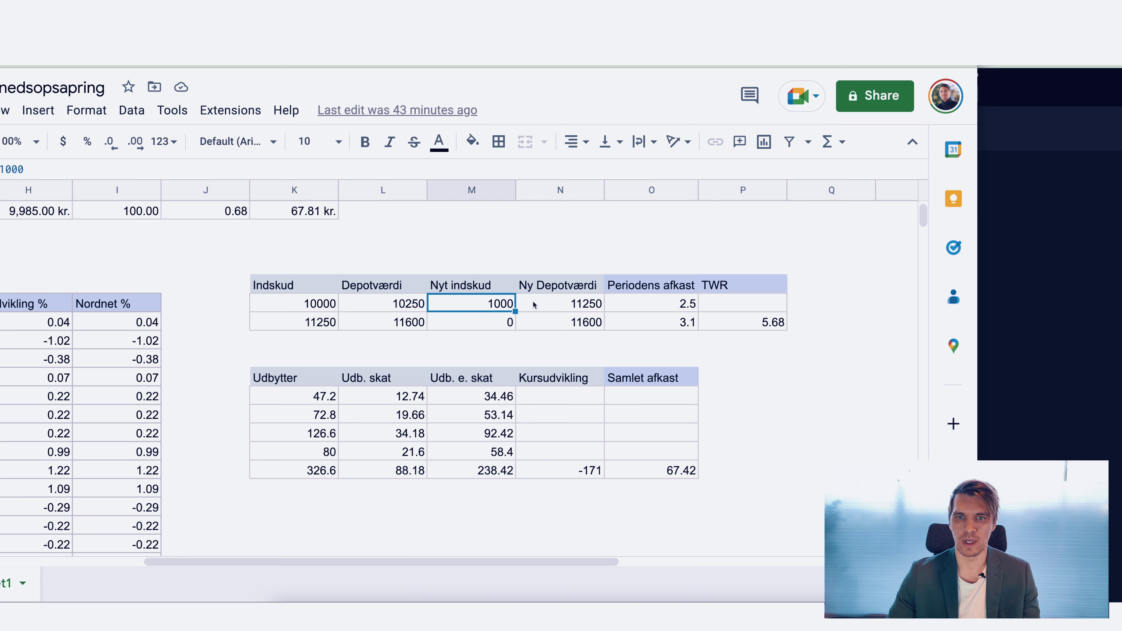
click(658, 305)
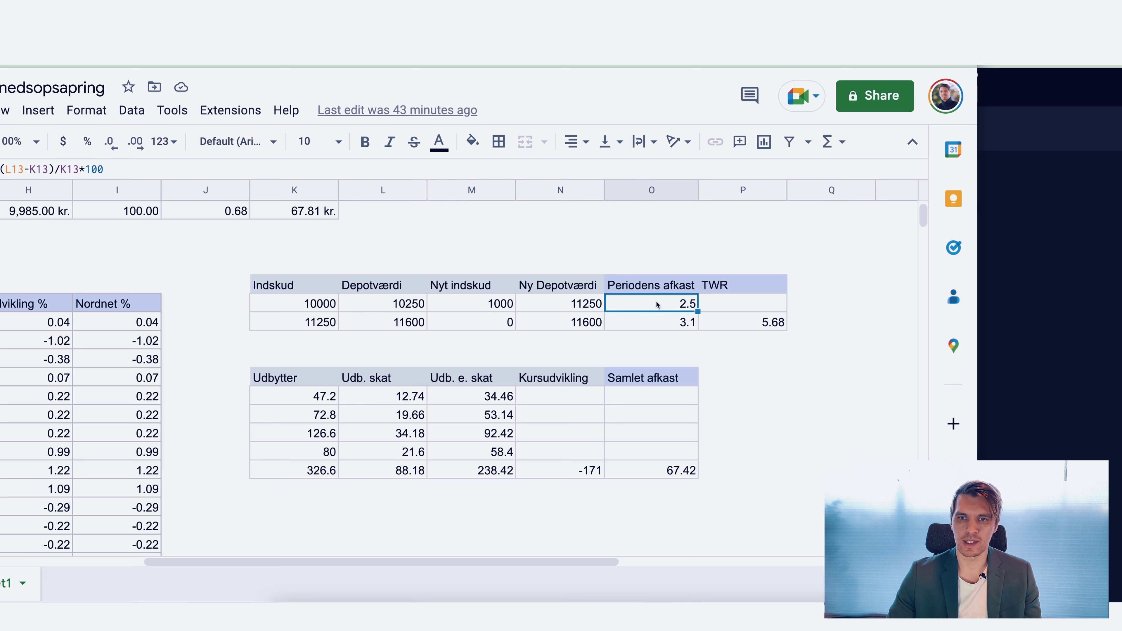
double_click(674, 304)
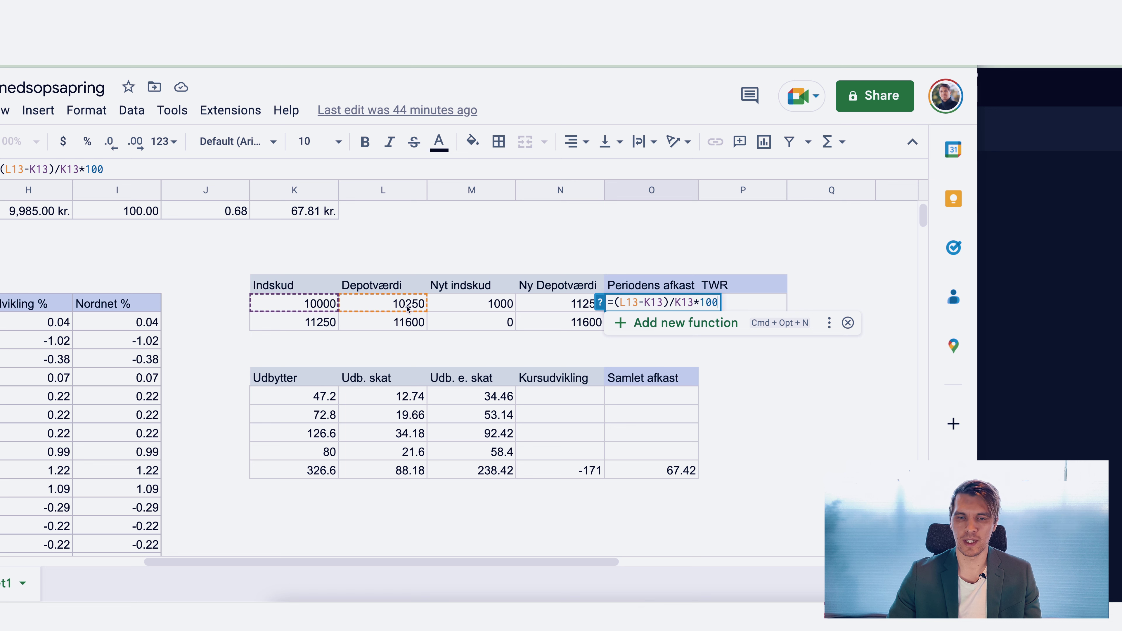
key(Return)
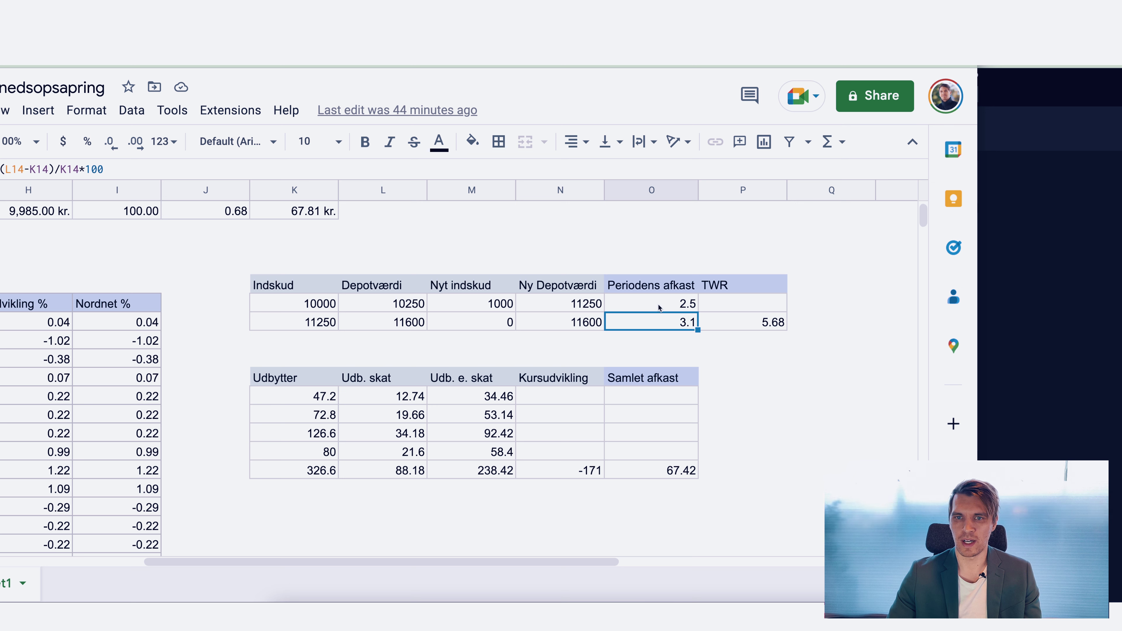
click(630, 309)
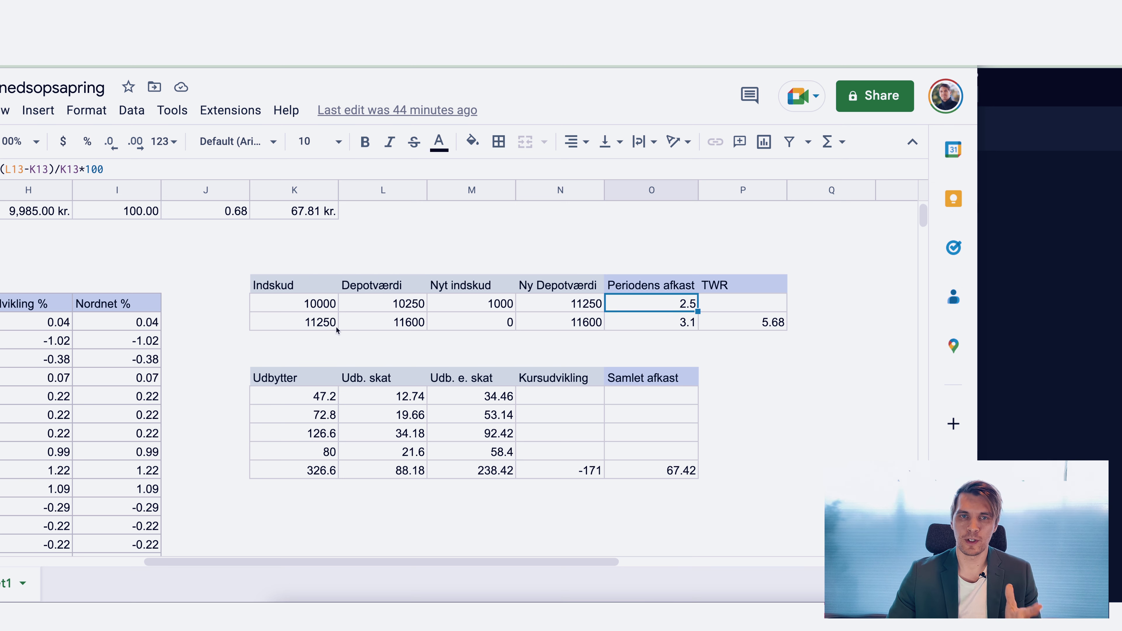
- Review the second period's Indskud, Depotværdi, Nyt indskud and Ny Depotværdi cells in the TWR table
click(320, 326)
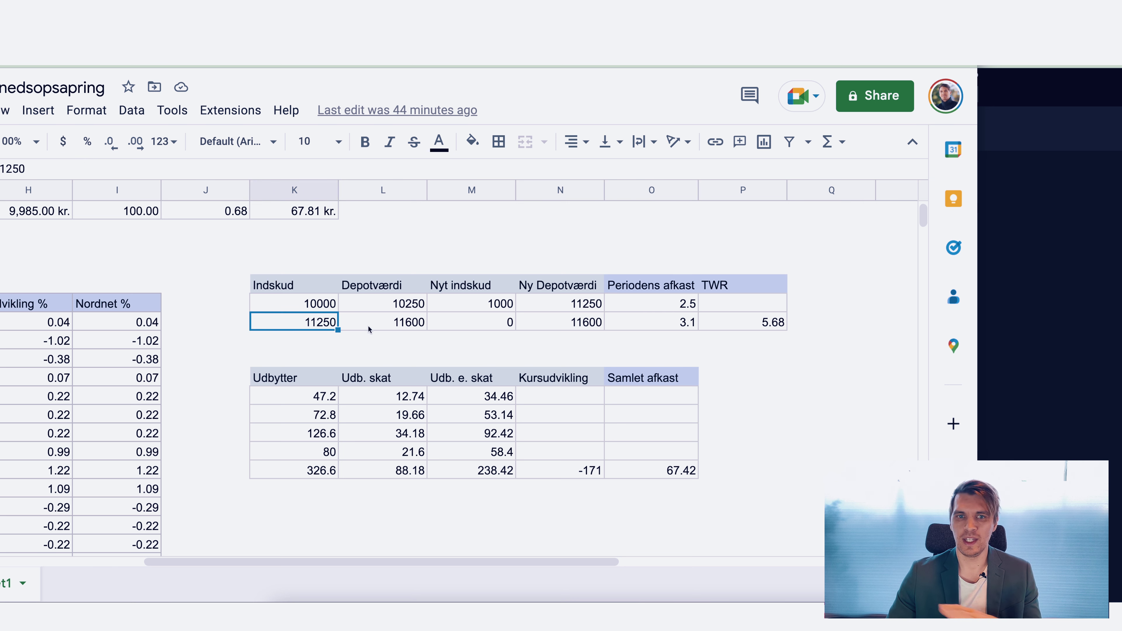
click(383, 324)
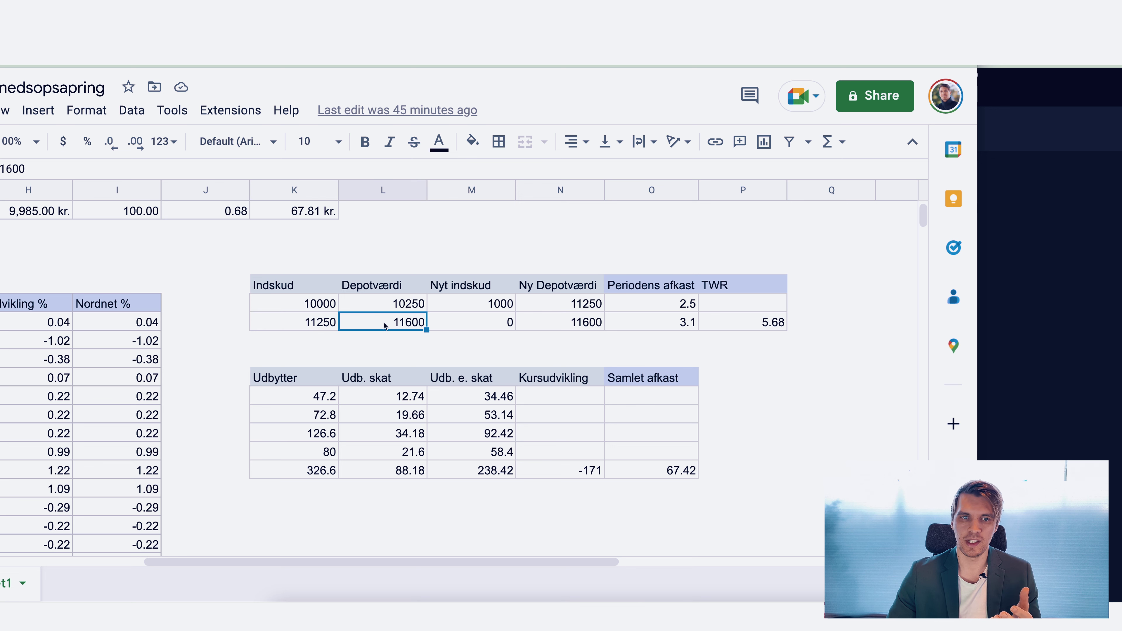
click(474, 326)
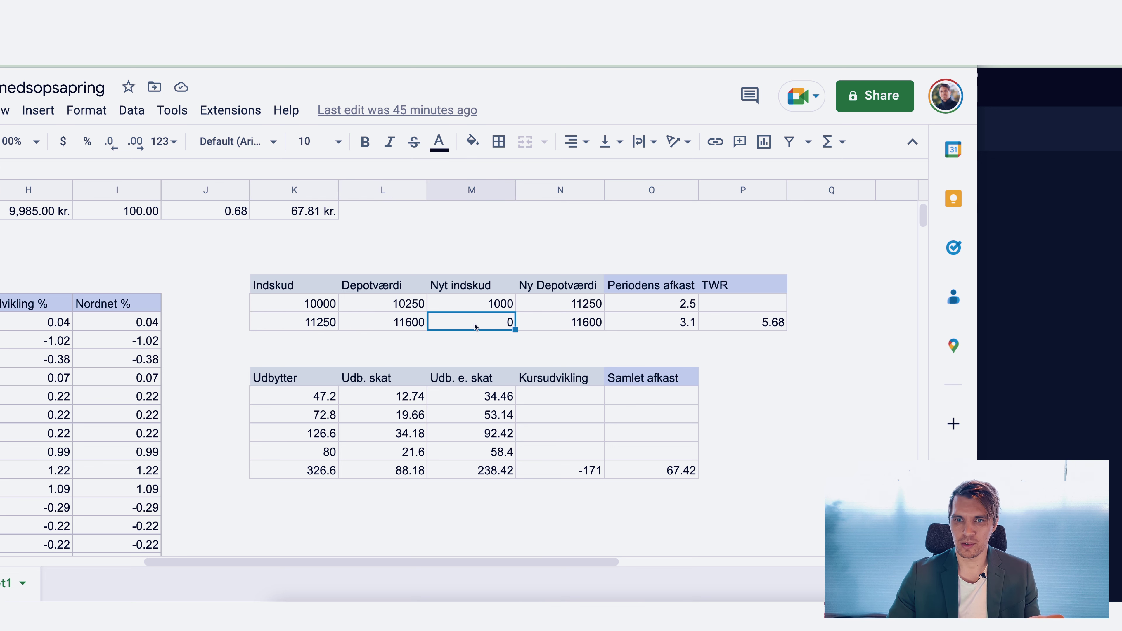
click(544, 326)
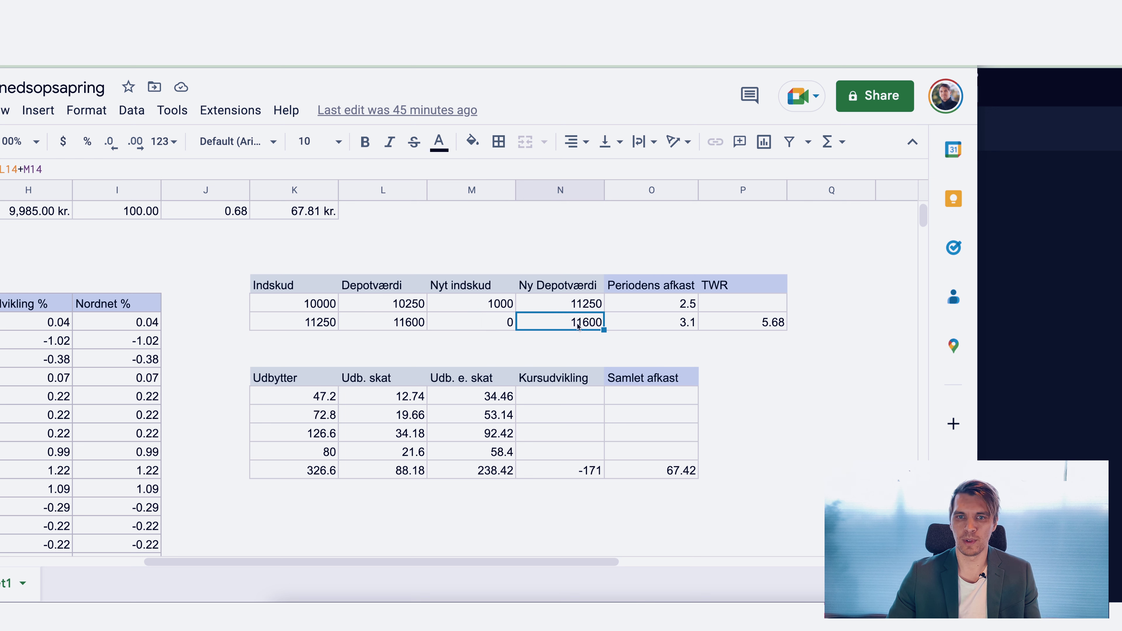
click(331, 326)
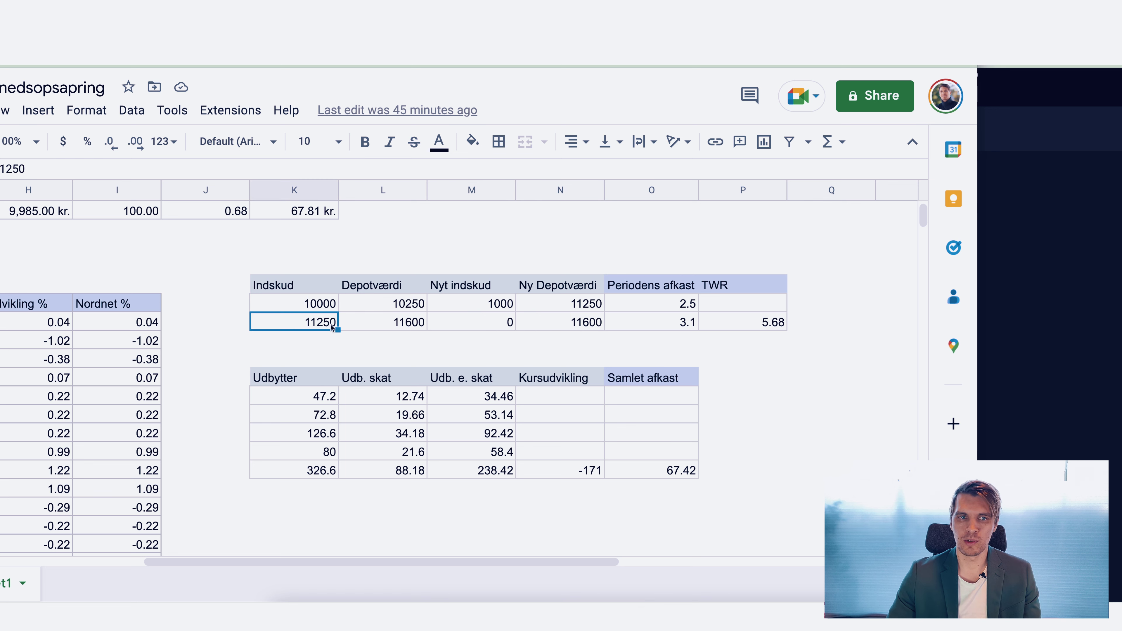